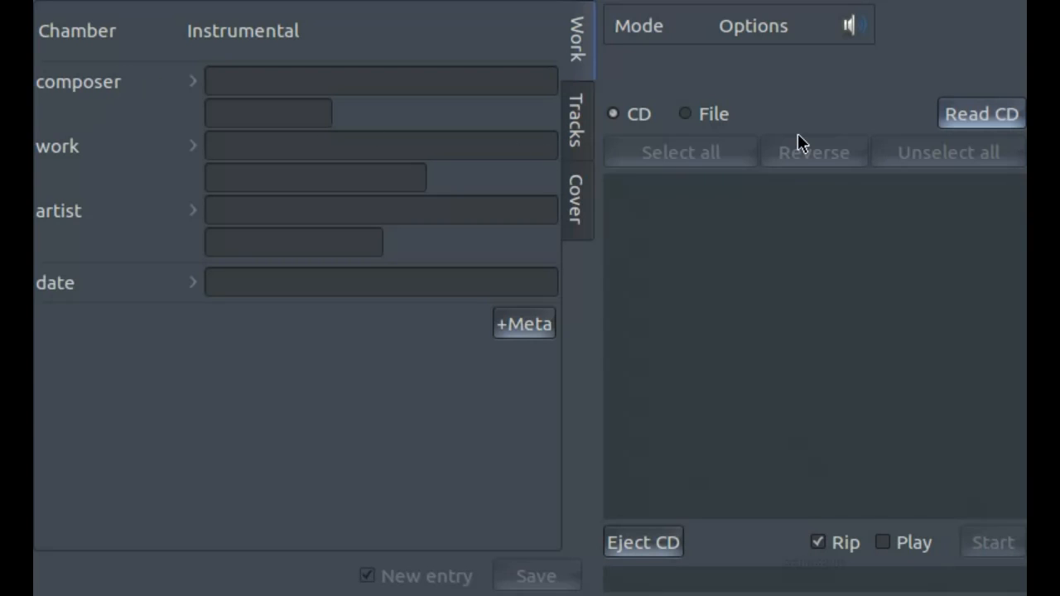
Read the inserted CD's metadata and complete the composer name as Franz Schubert
{"action": "left_click", "coordinate": [966, 120]}
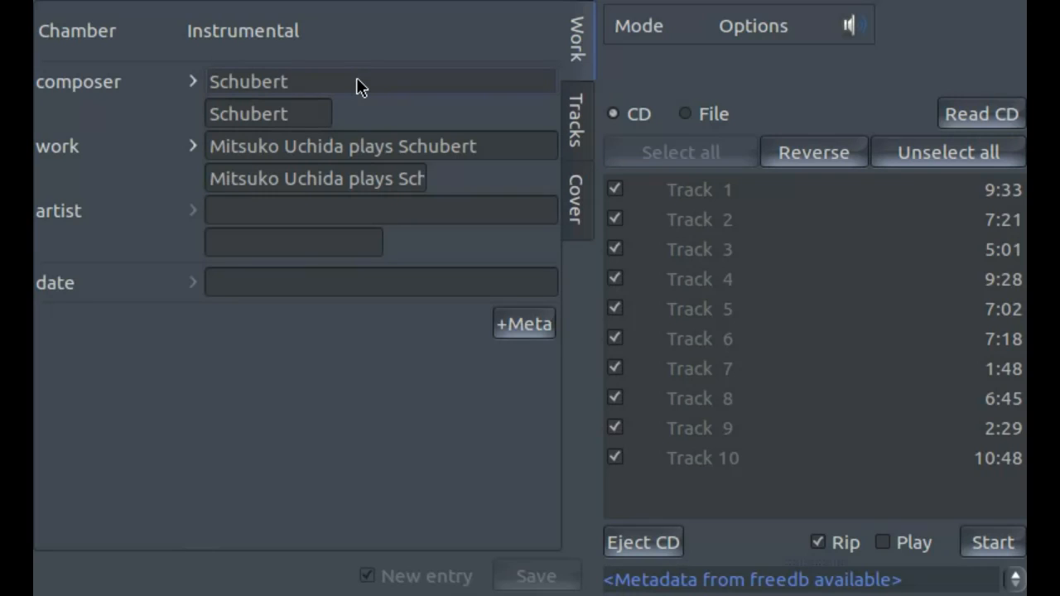
{"action": "key", "text": "Home"}
{"action": "type", "text": "Fa"}
{"action": "key", "text": "BackSpace"}
{"action": "type", "text": "ranz"}
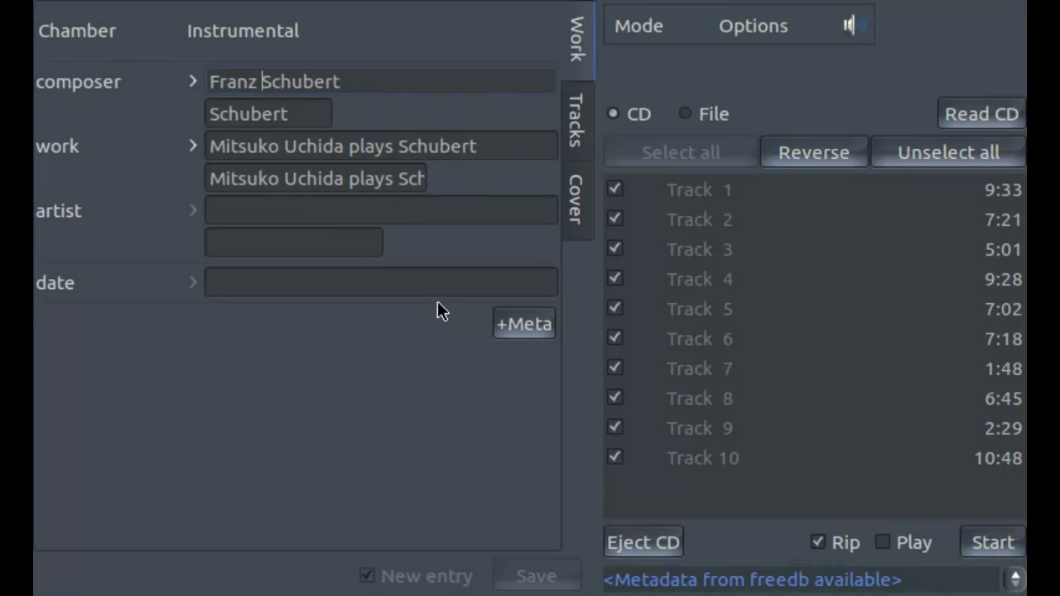
Move "Mitsuko Uchida" from the work title into the artist field, and set the date to 1997-2002
{"action": "double_click", "coordinate": [236, 144]}
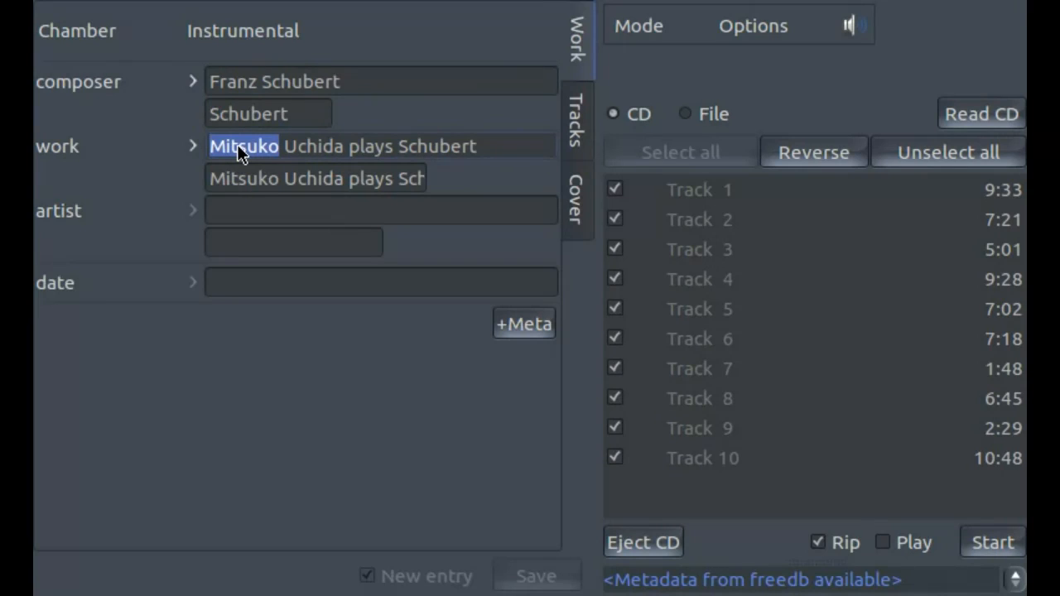
{"action": "key", "text": "ctrl+shift+Right"}
{"action": "key", "text": "ctrl+c"}
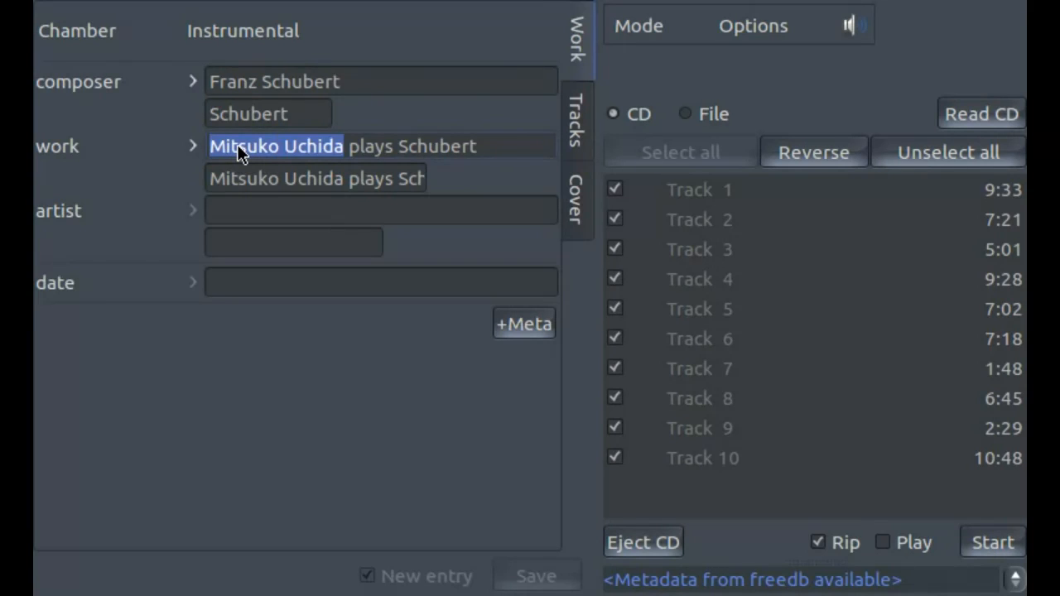
{"action": "key", "text": "BackSpace"}
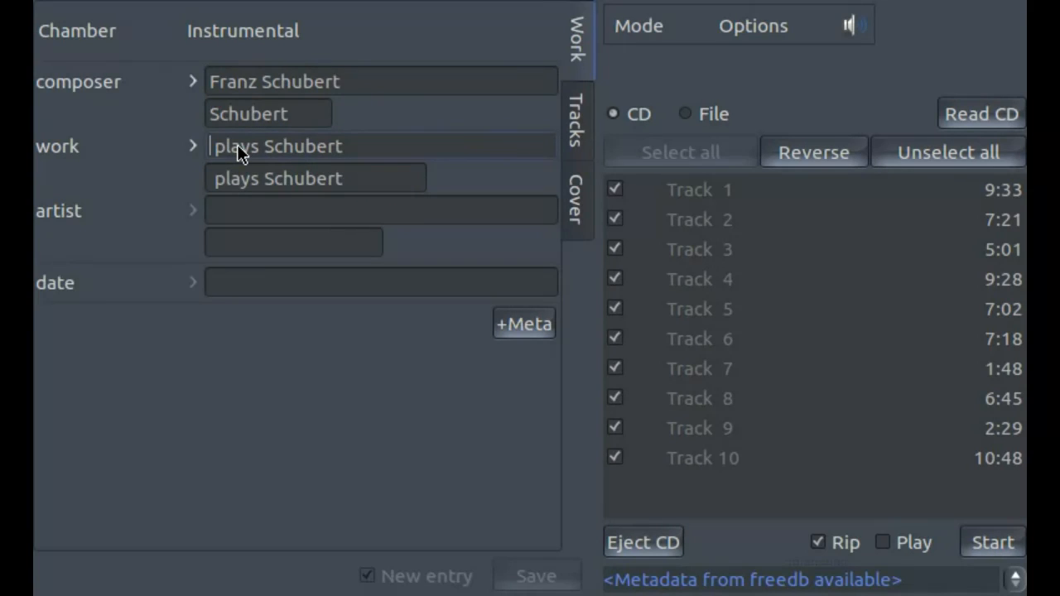
{"action": "key", "text": "Tab"}
{"action": "key", "text": "Tab"}
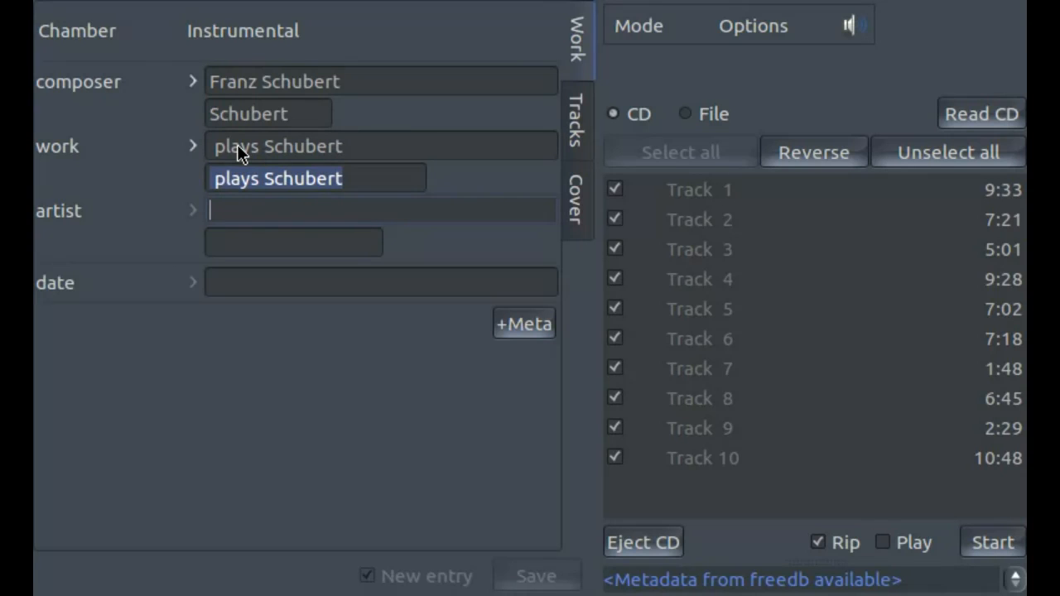
{"action": "key", "text": "ctrl+v"}
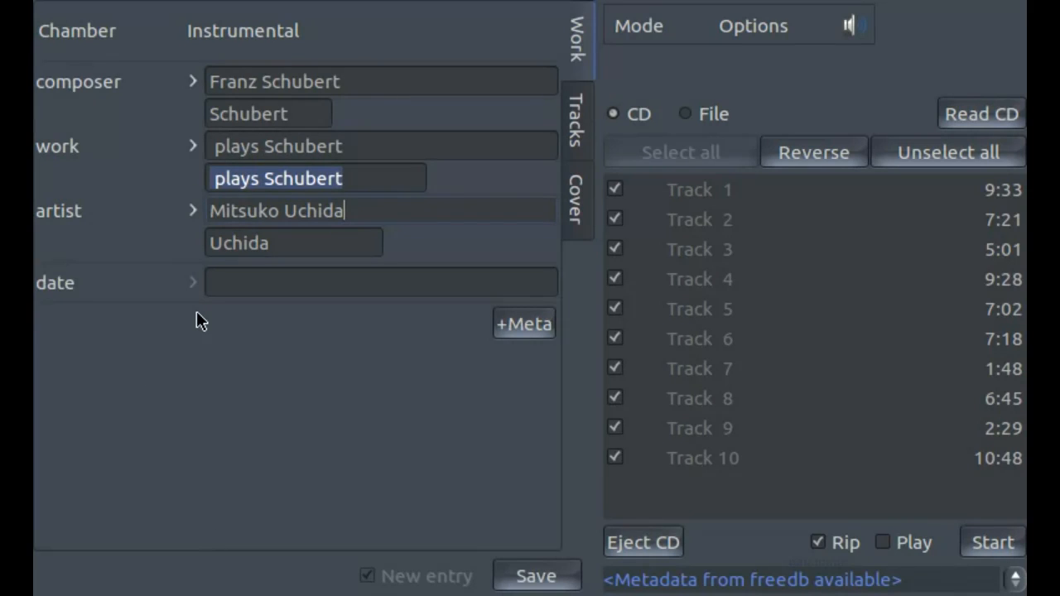
{"action": "left_click", "coordinate": [225, 283]}
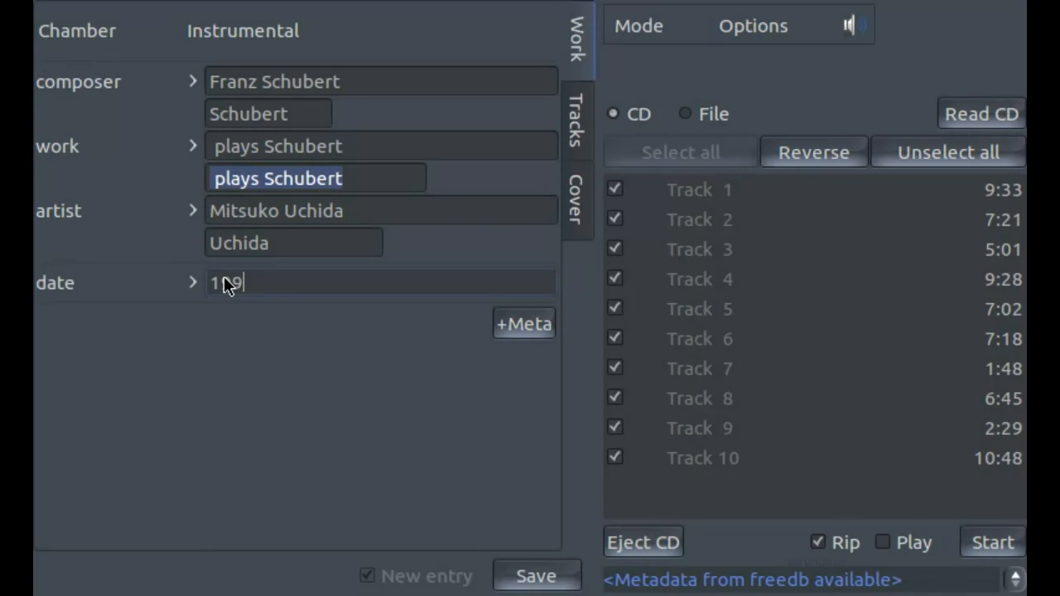
{"action": "type", "text": "1997-2002"}
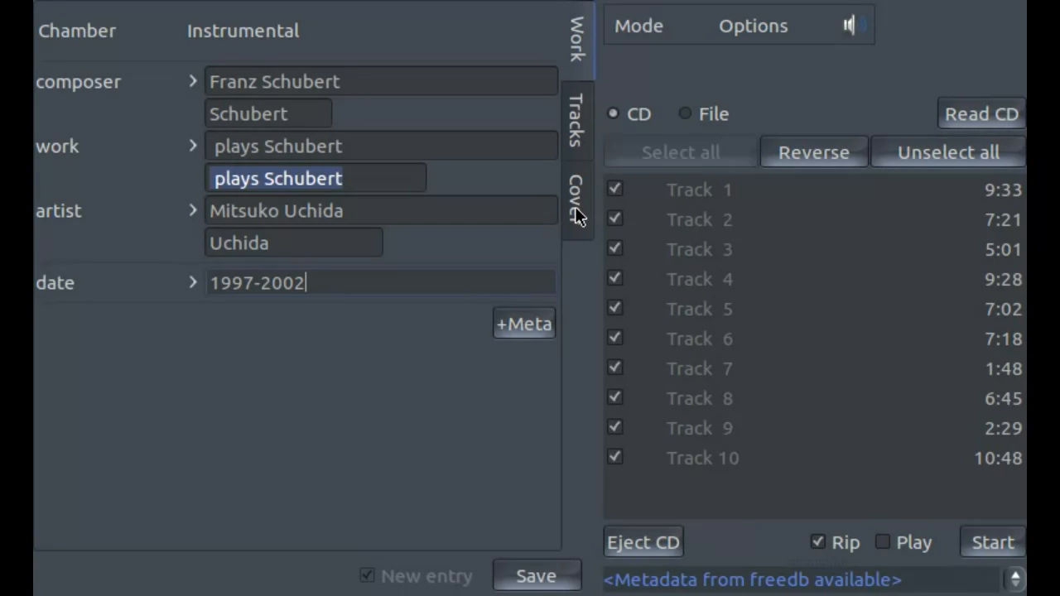
Check the album's cover art, and append the next disc's tracks to the work's track list
{"action": "left_click", "coordinate": [577, 214]}
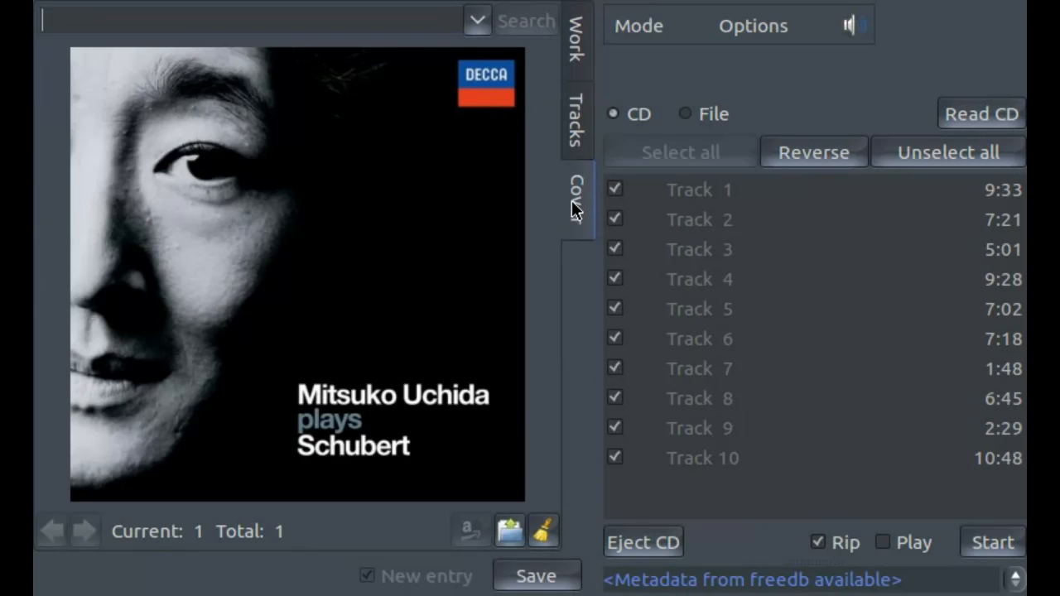
{"action": "left_click", "coordinate": [574, 141]}
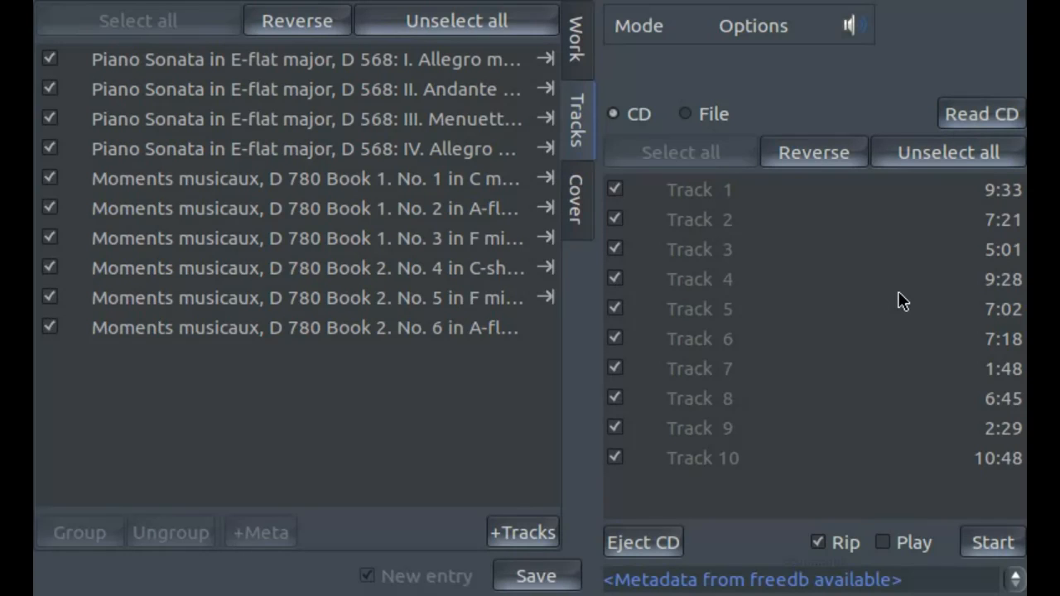
{"action": "left_click", "coordinate": [523, 533]}
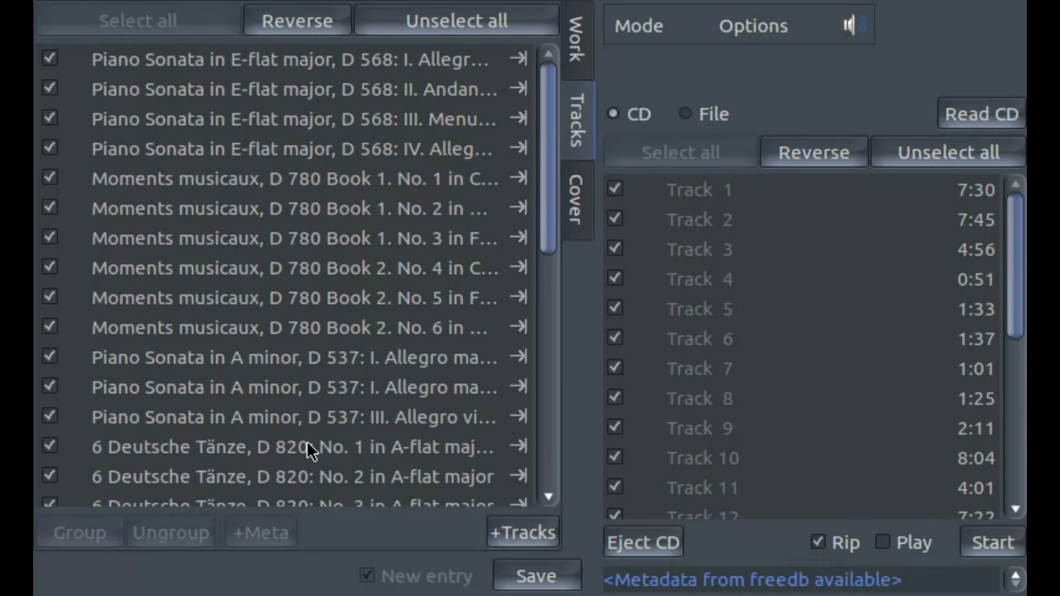
Group the twelve "12 Deutsche Tänze (Ländler), D 790" tracks at the end of the track list
{"action": "left_click", "coordinate": [549, 469]}
{"action": "left_click", "coordinate": [549, 469]}
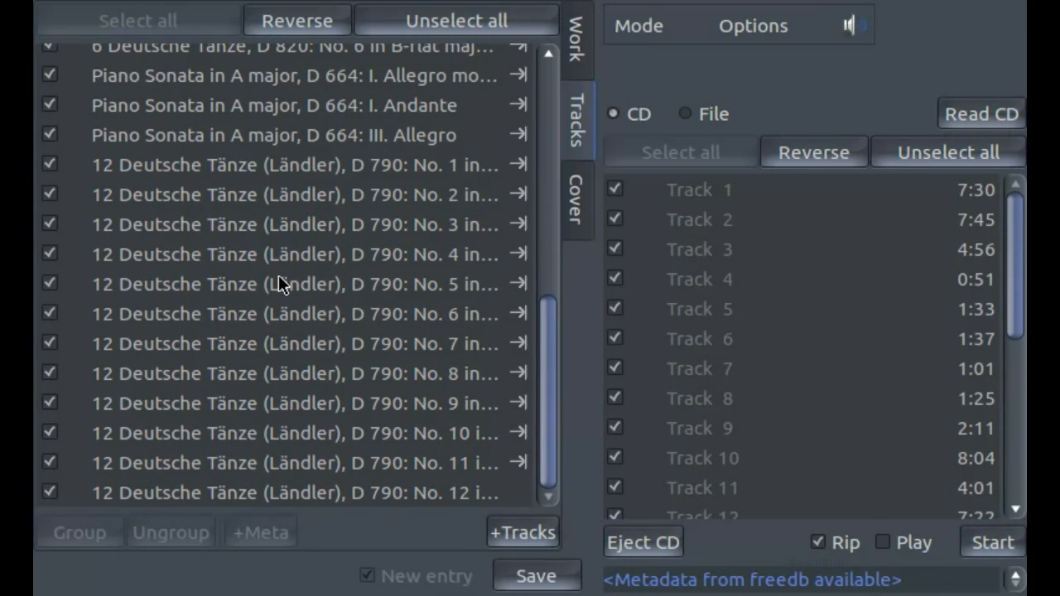
{"action": "left_click", "coordinate": [216, 491]}
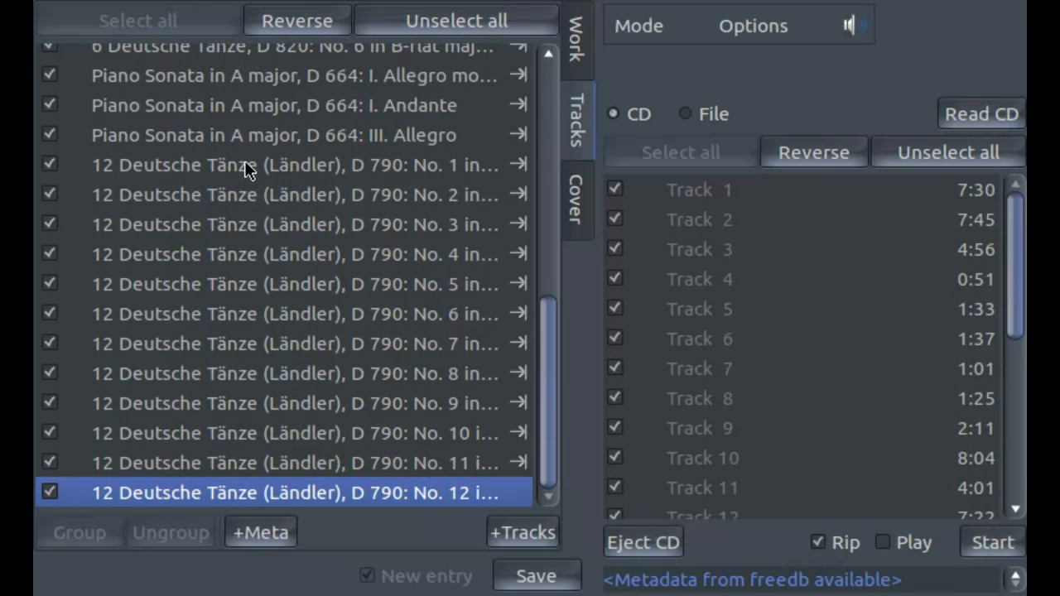
{"action": "left_click", "coordinate": [245, 160], "text": "shift"}
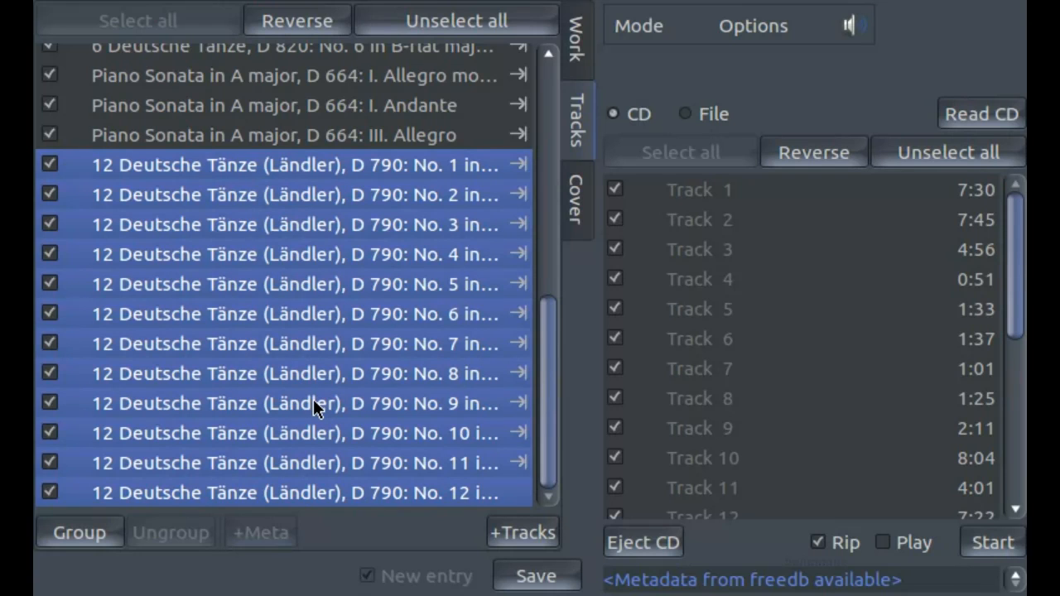
{"action": "key", "text": "ctrl+g"}
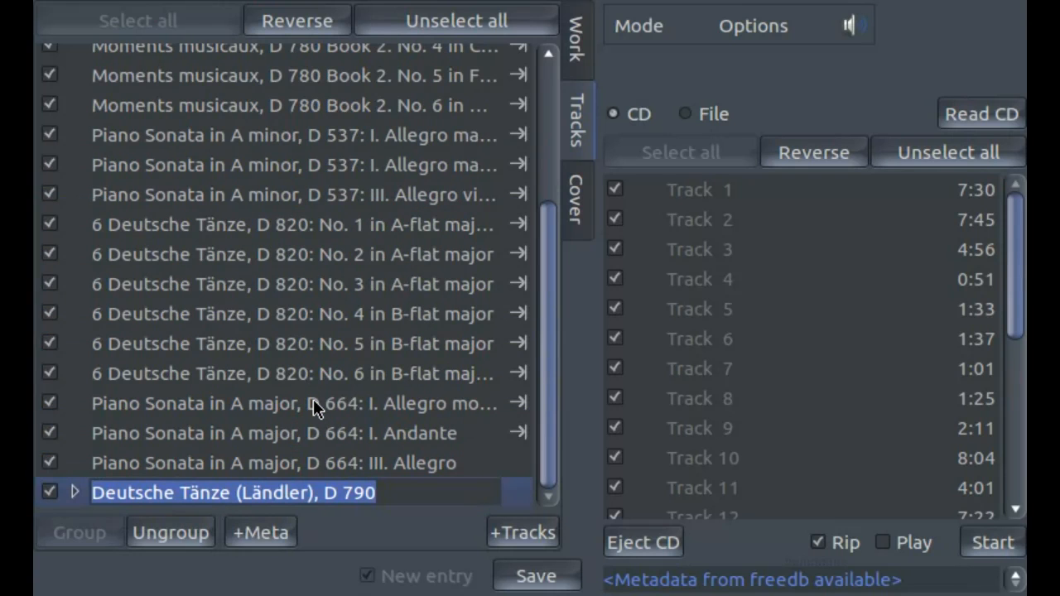
Group the three movements of the Piano Sonata in A major, D 664
{"action": "left_click", "coordinate": [276, 463]}
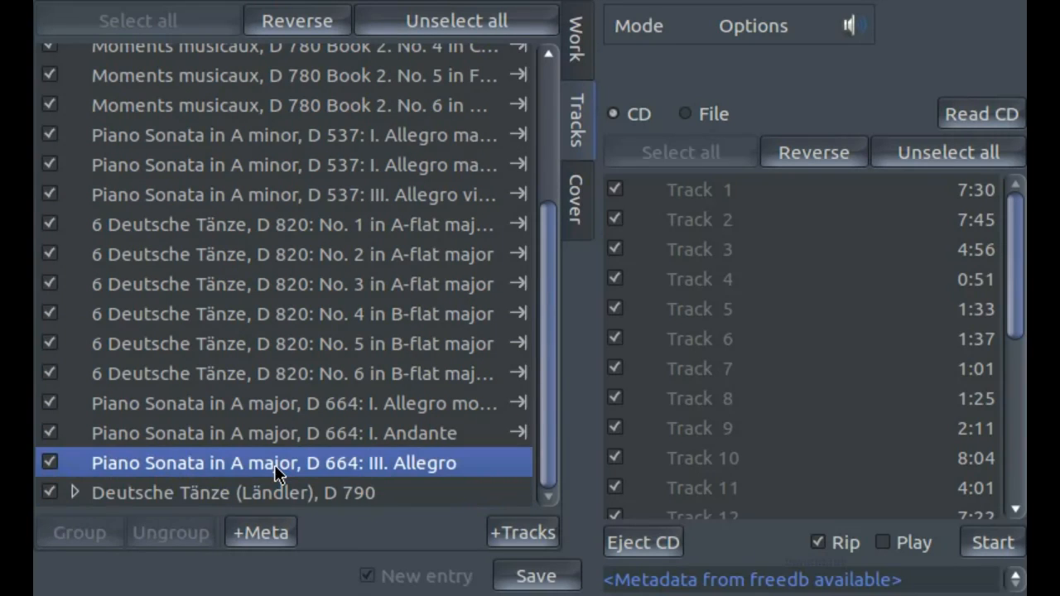
{"action": "key", "text": "shift+Up"}
{"action": "key", "text": "shift+Up"}
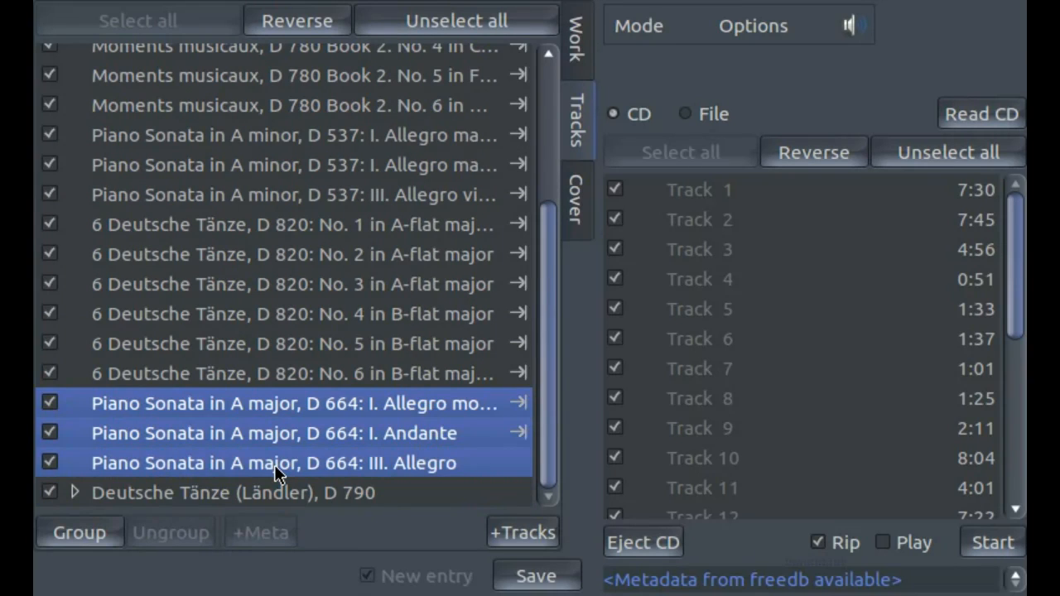
{"action": "key", "text": "ctrl+g"}
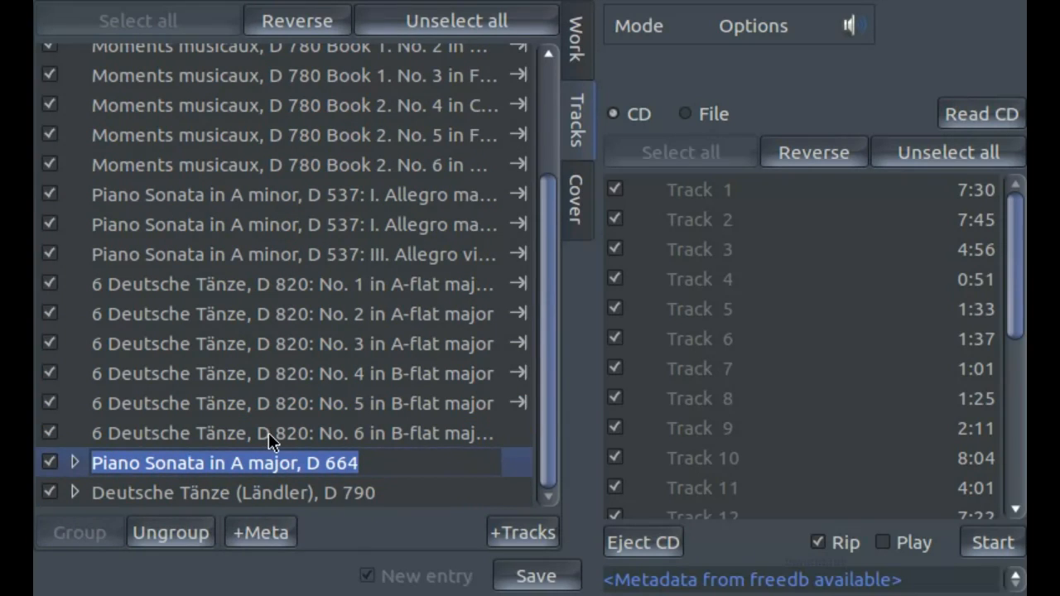
Group the "6 Deutsche Tänze, D 820" tracks, No. 1 through No. 6
{"action": "left_click", "coordinate": [269, 432]}
{"action": "key", "text": "shift+Up"}
{"action": "key", "text": "shift+Up"}
{"action": "key", "text": "shift+Up"}
{"action": "key", "text": "shift+Up"}
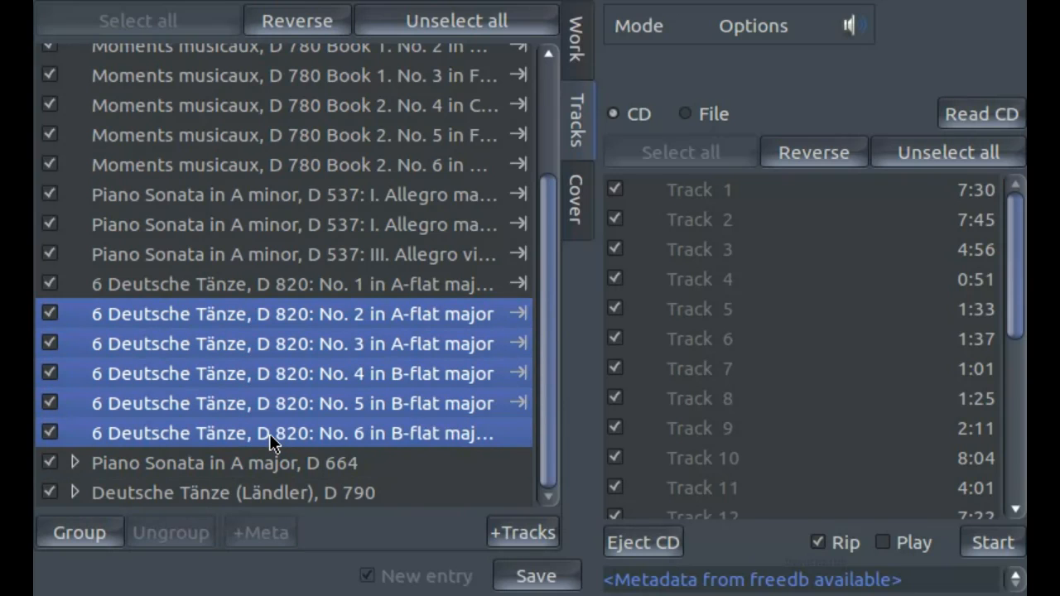
{"action": "key", "text": "ctrl+g"}
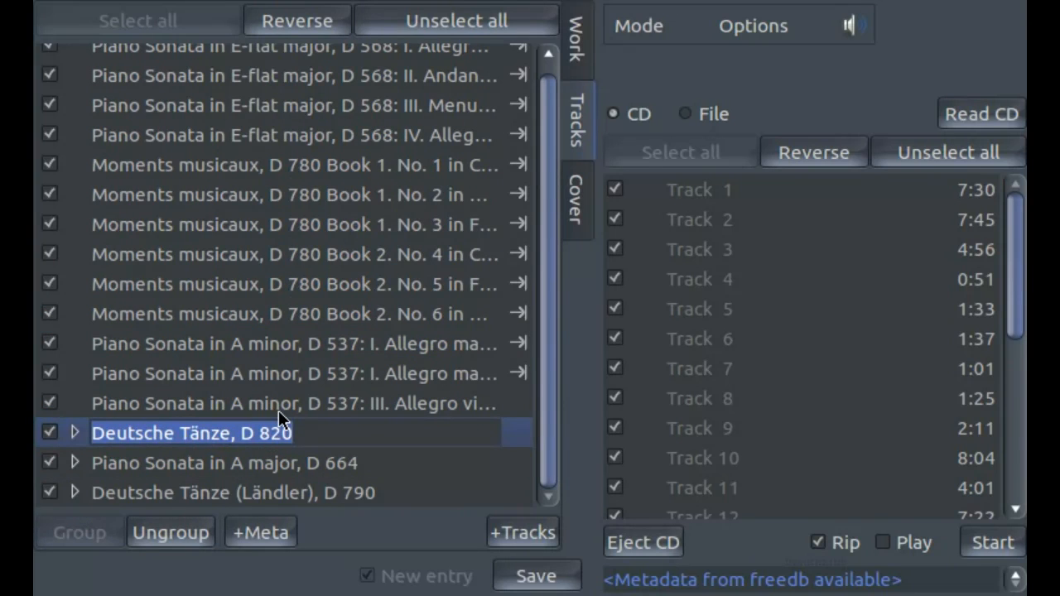
Group the three movements of the Piano Sonata in A minor, D 537, accepting the suggested group title
{"action": "left_click", "coordinate": [280, 409]}
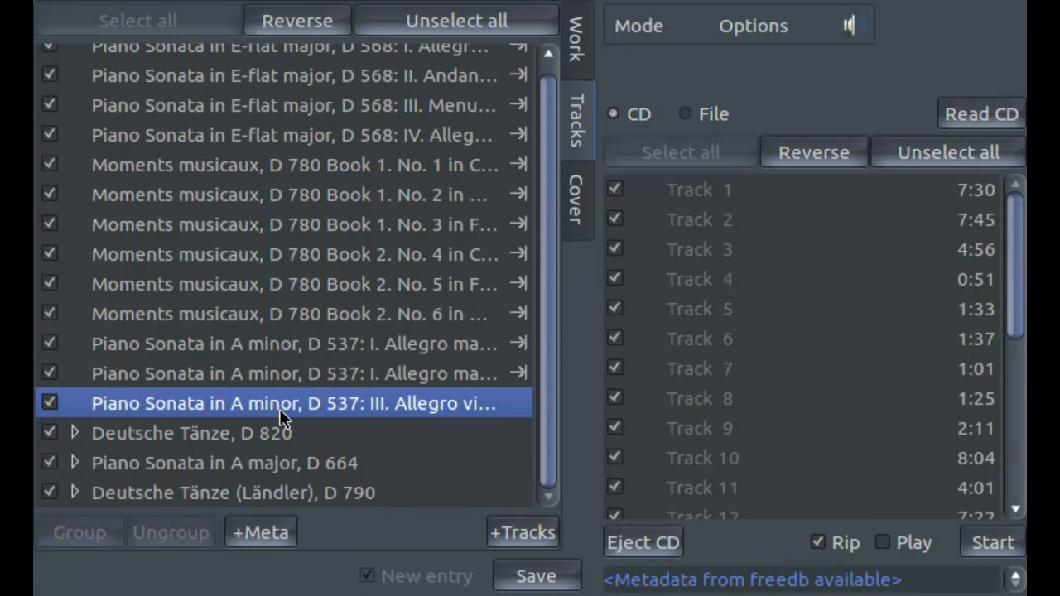
{"action": "key", "text": "shift+Up"}
{"action": "key", "text": "shift+Up"}
{"action": "key", "text": "ctrl+g"}
{"action": "key", "text": "Return"}
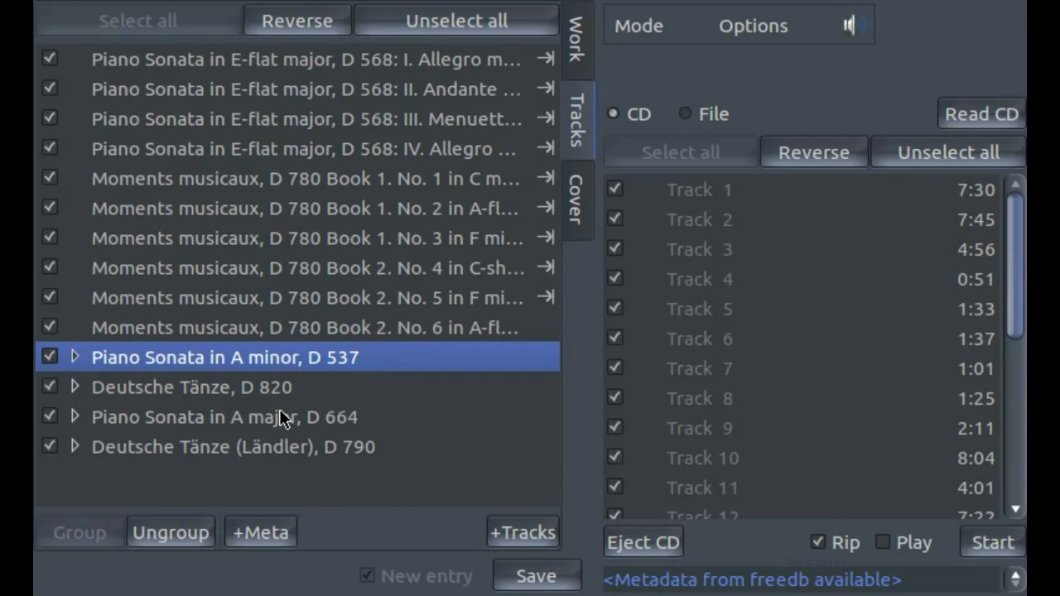
Group the six Moments musicaux, D 780 tracks from Books 1 and 2, accepting the suggested group title
{"action": "key", "text": "Up"}
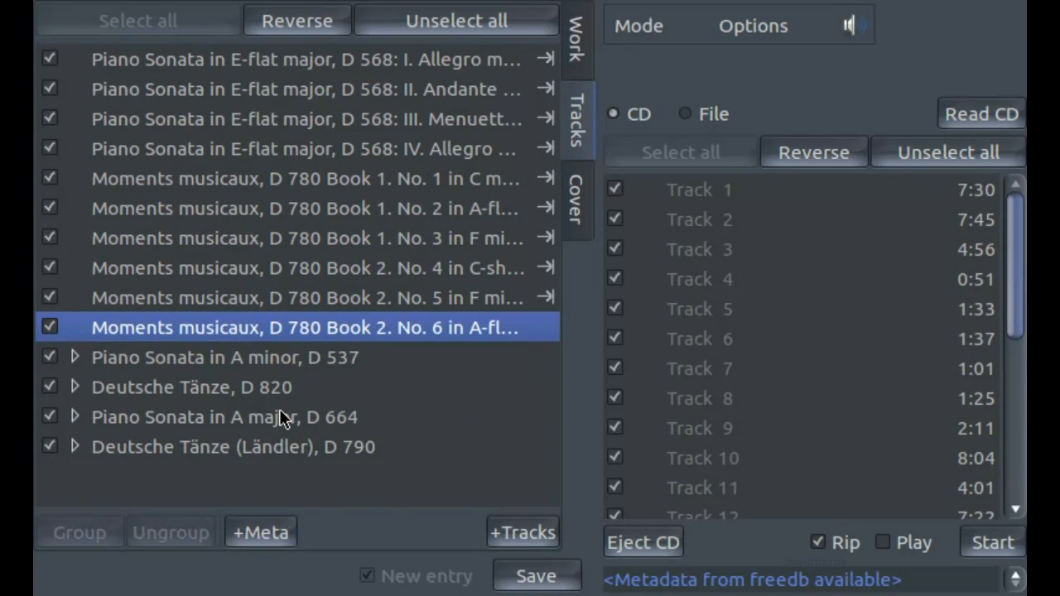
{"action": "key", "text": "shift+Up"}
{"action": "key", "text": "shift+Up"}
{"action": "key", "text": "shift+Up"}
{"action": "key", "text": "shift+Up"}
{"action": "key", "text": "shift+Up"}
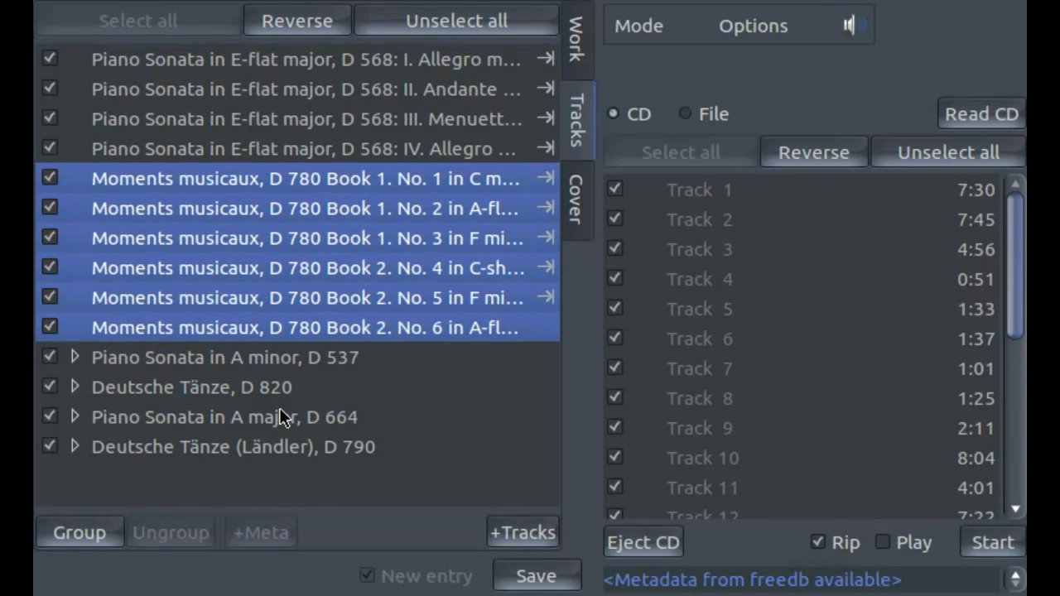
{"action": "key", "text": "ctrl+g"}
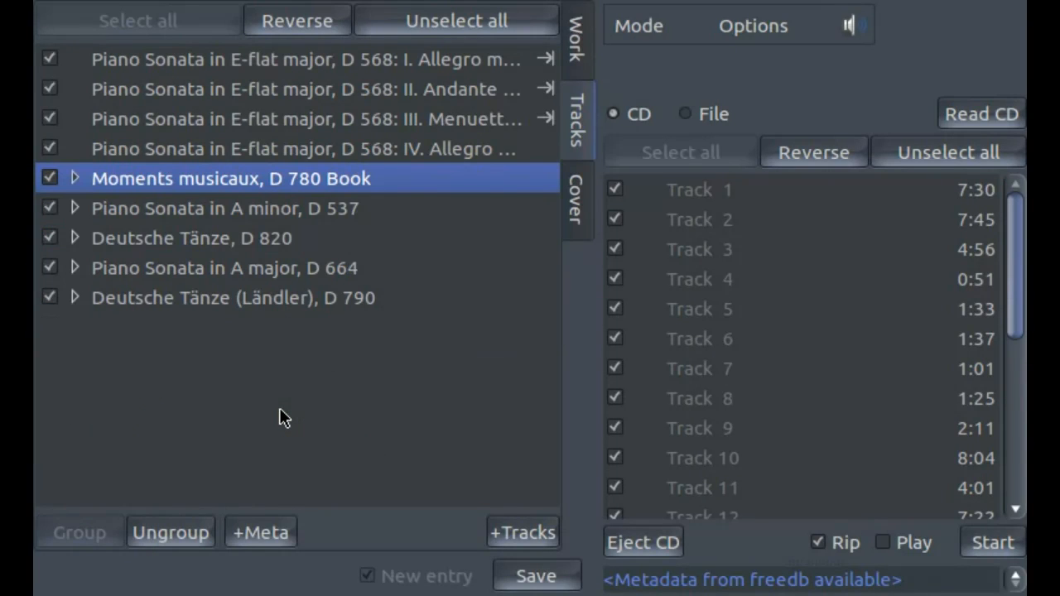
{"action": "key", "text": "Return"}
Group the four movements of the Piano Sonata in E-flat major, D 568
{"action": "key", "text": "Up"}
{"action": "key", "text": "shift+Up"}
{"action": "key", "text": "shift+Up"}
{"action": "key", "text": "shift+Up"}
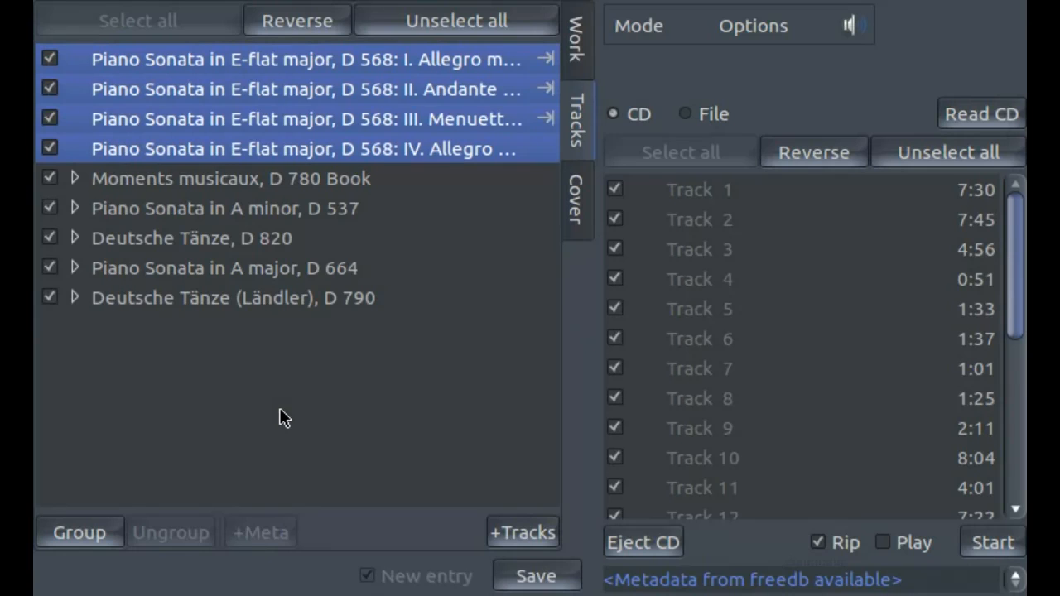
{"action": "key", "text": "ctrl+g"}
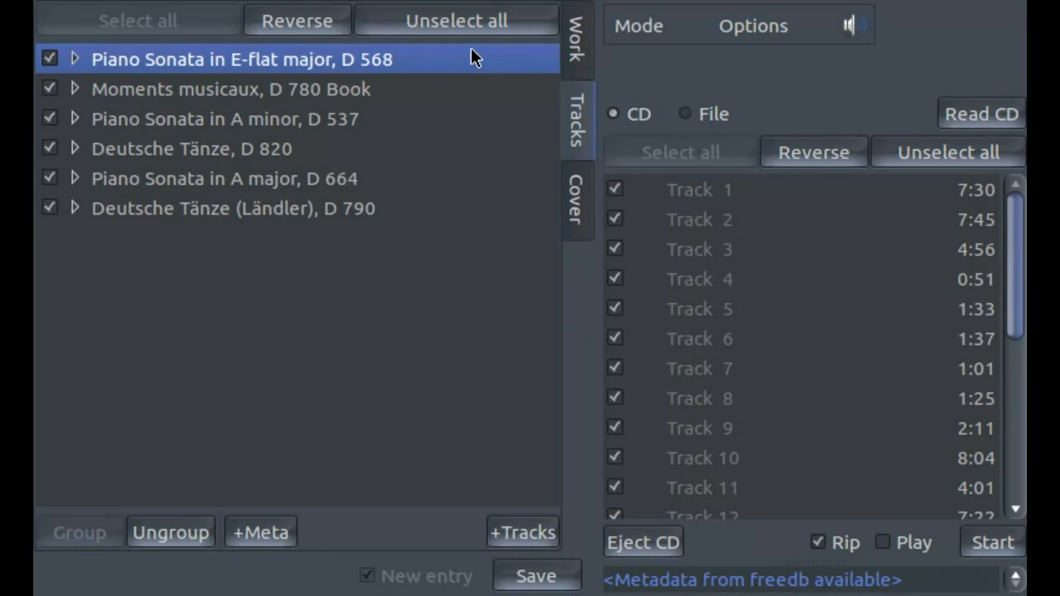
Replace the work title "plays Schubert" with "Sonatas, Moments musicaux, others" in the work metadata
{"action": "left_click", "coordinate": [578, 56]}
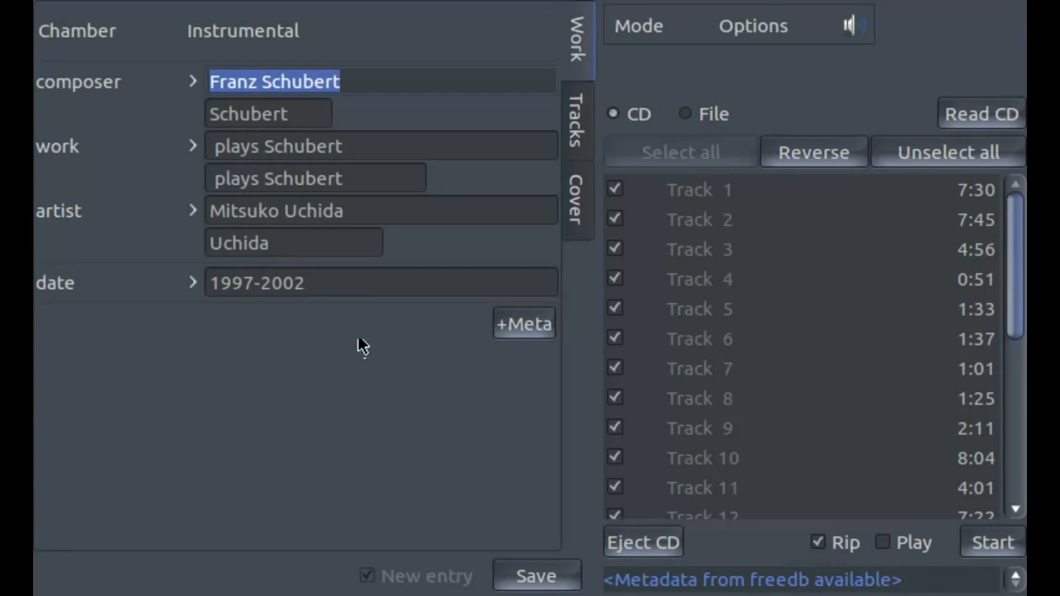
{"action": "left_click", "coordinate": [410, 153]}
{"action": "key", "text": "BackSpace"}
{"action": "key", "text": "BackSpace"}
{"action": "key", "text": "BackSpace"}
{"action": "key", "text": "BackSpace"}
{"action": "key", "text": "BackSpace"}
{"action": "key", "text": "BackSpace"}
{"action": "key", "text": "BackSpace"}
{"action": "key", "text": "BackSpace"}
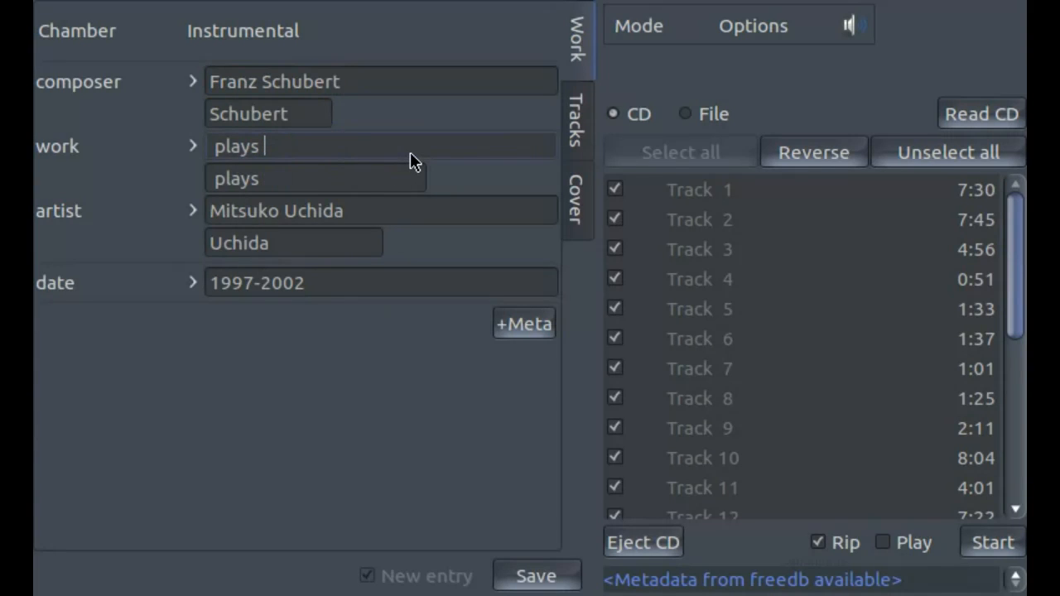
{"action": "key", "text": "BackSpace"}
{"action": "key", "text": "BackSpace"}
{"action": "key", "text": "BackSpace"}
{"action": "key", "text": "BackSpace"}
{"action": "key", "text": "BackSpace"}
{"action": "key", "text": "BackSpace"}
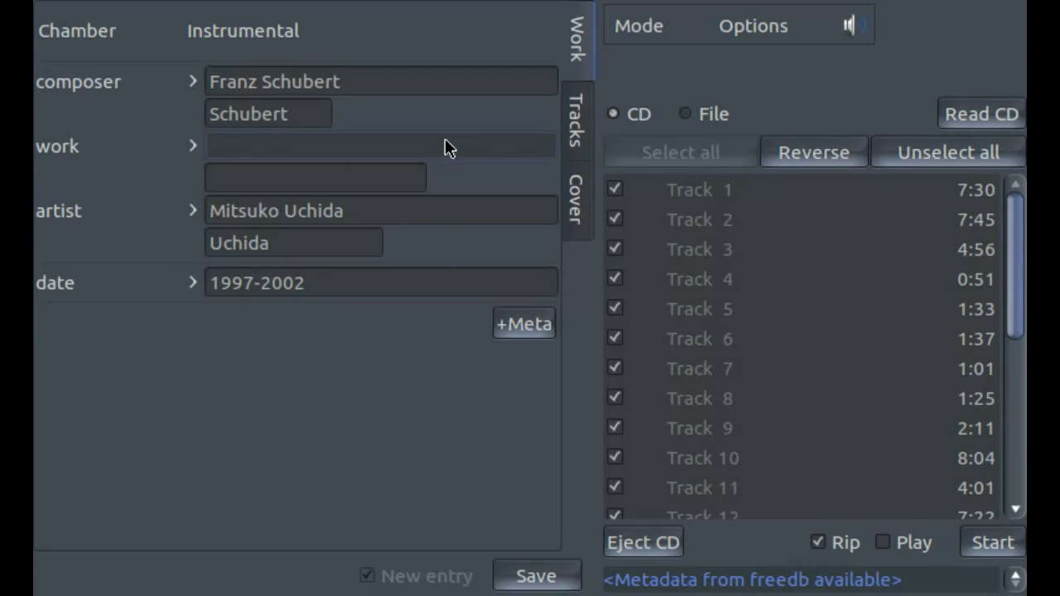
{"action": "type", "text": "Sonatas"}
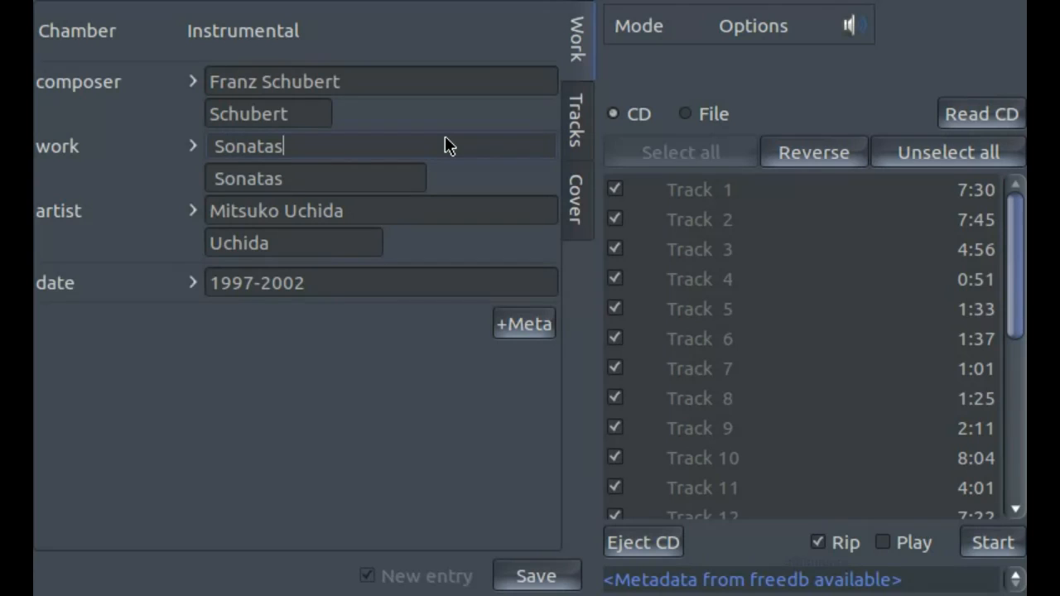
{"action": "type", "text": ", Moments m"}
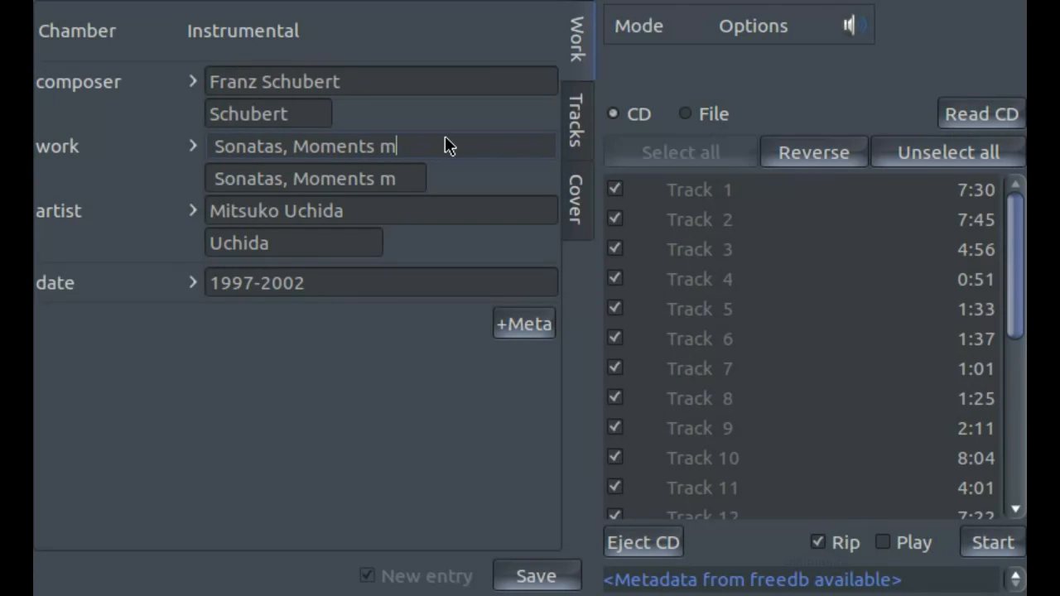
{"action": "type", "text": "usicaux, "}
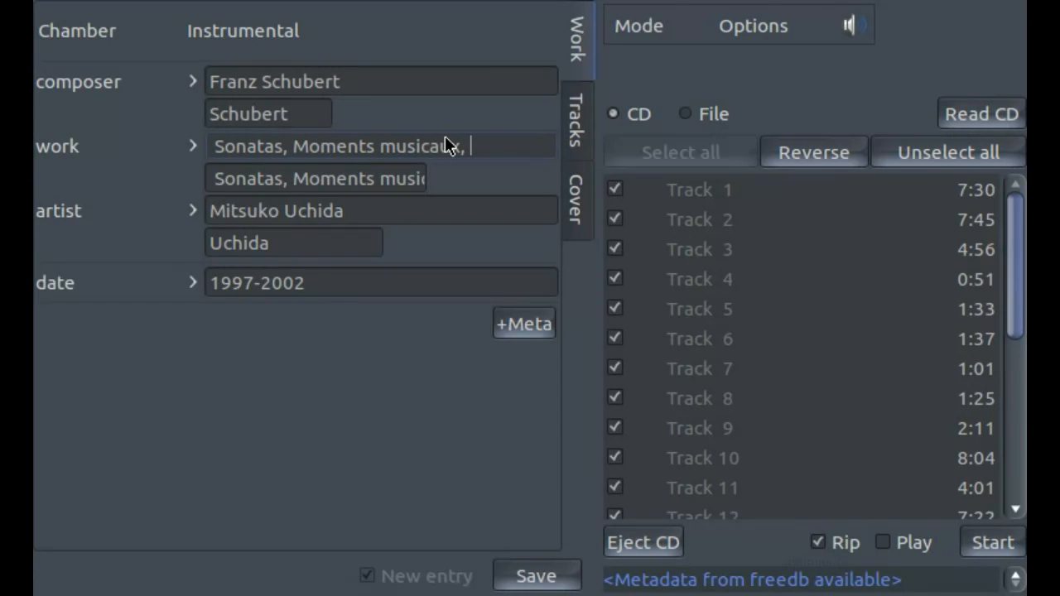
{"action": "type", "text": "others"}
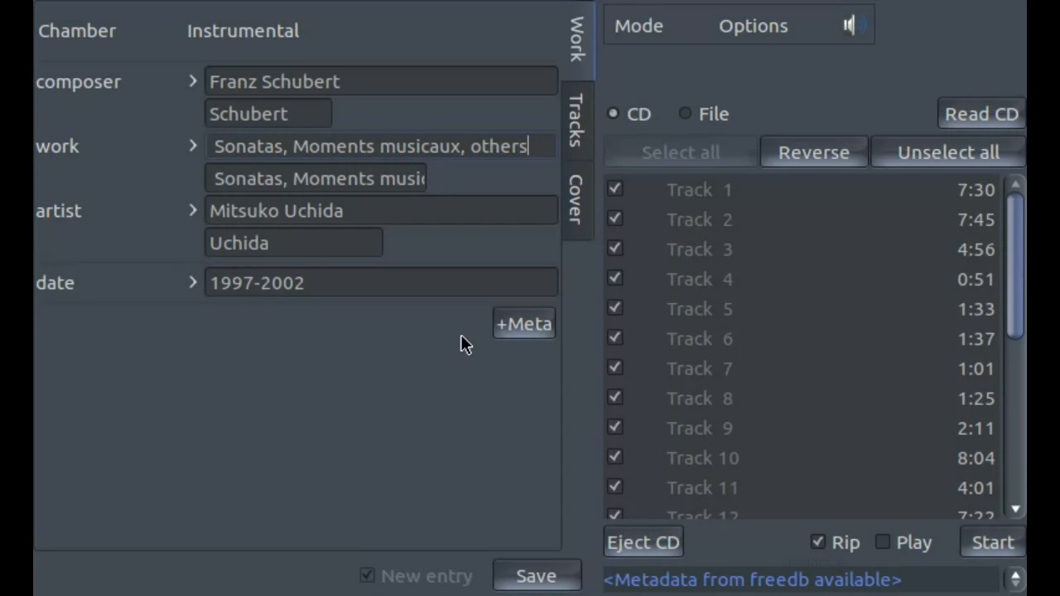
Review the album's grouped track list and cover image, and save the new entry
{"action": "left_click", "coordinate": [572, 124]}
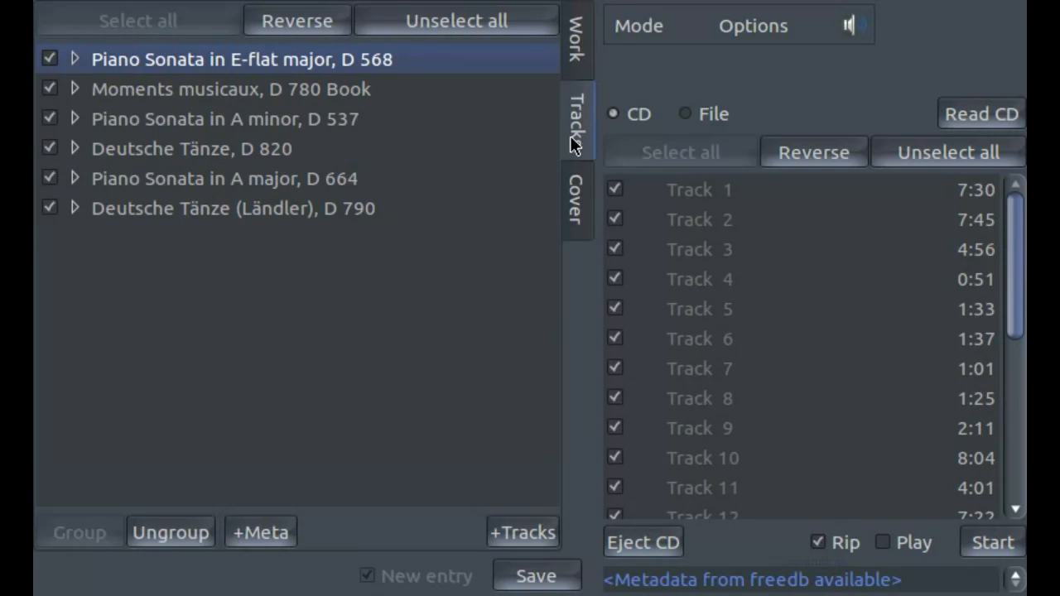
{"action": "left_click", "coordinate": [580, 192]}
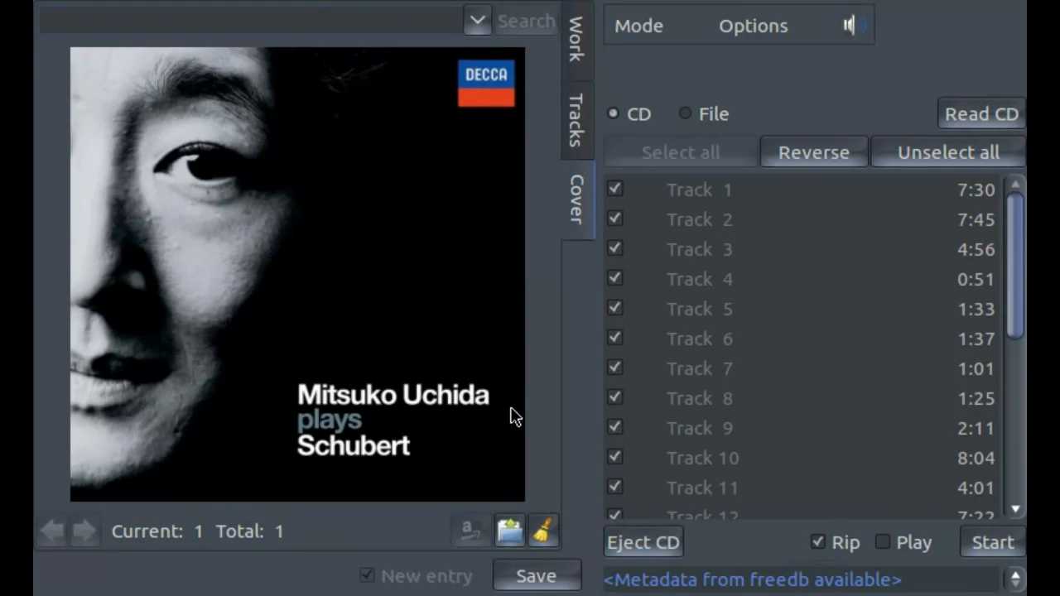
{"action": "left_click", "coordinate": [536, 578]}
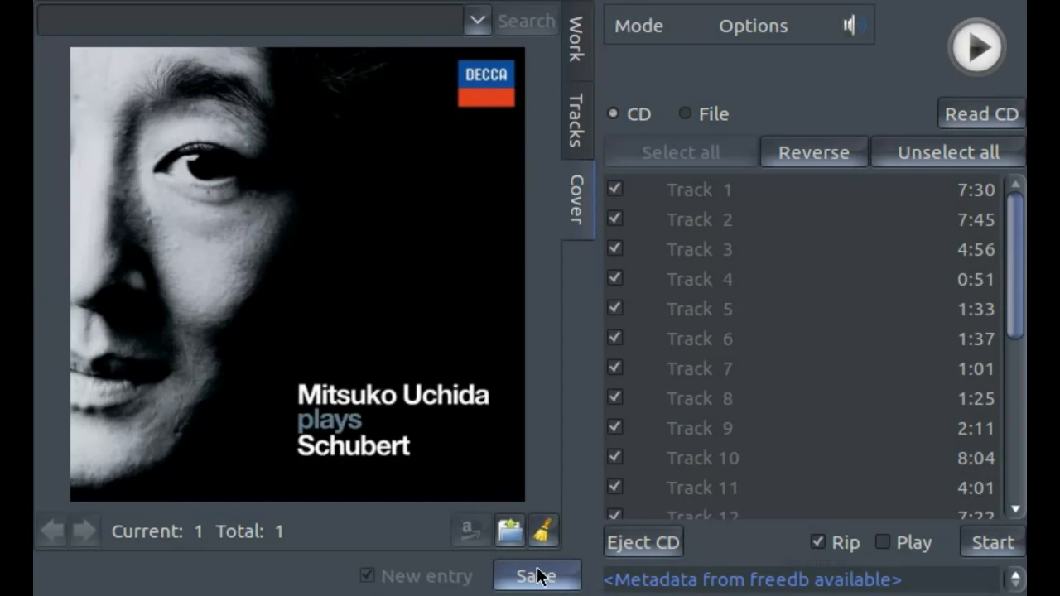
Check the movements of Piano Sonata D 568 in the saved Uchida album in Select mode, and display the album in Play mode
{"action": "left_click", "coordinate": [665, 25]}
{"action": "left_click", "coordinate": [666, 64]}
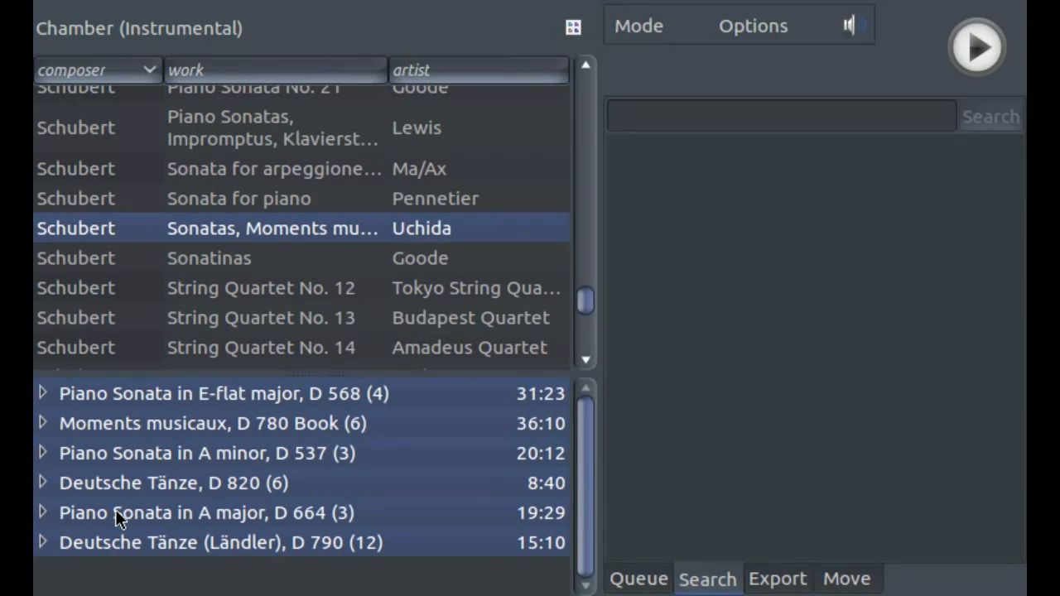
{"action": "left_click", "coordinate": [43, 393]}
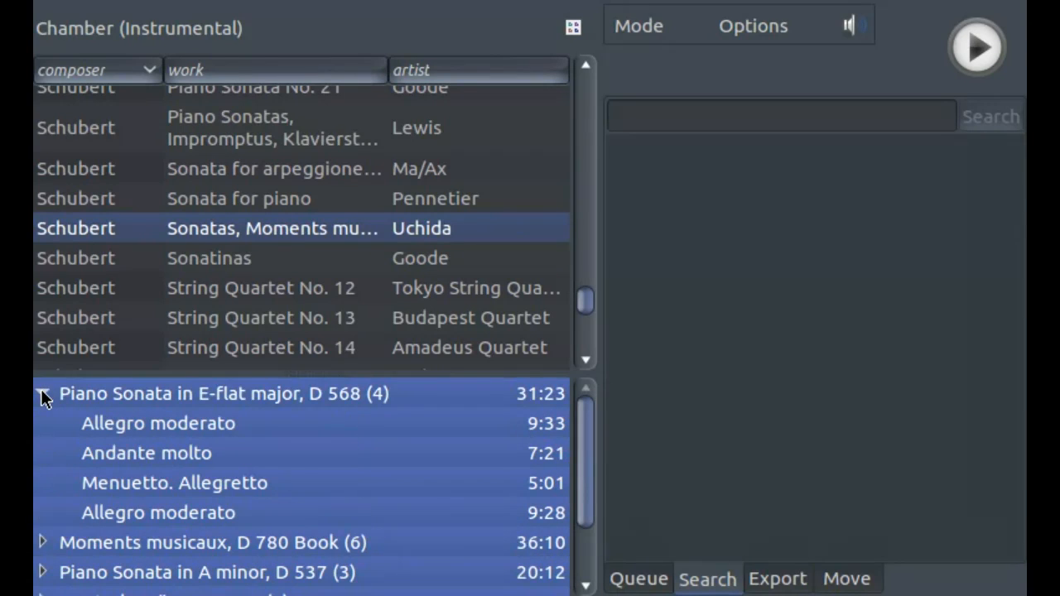
{"action": "left_click", "coordinate": [43, 395]}
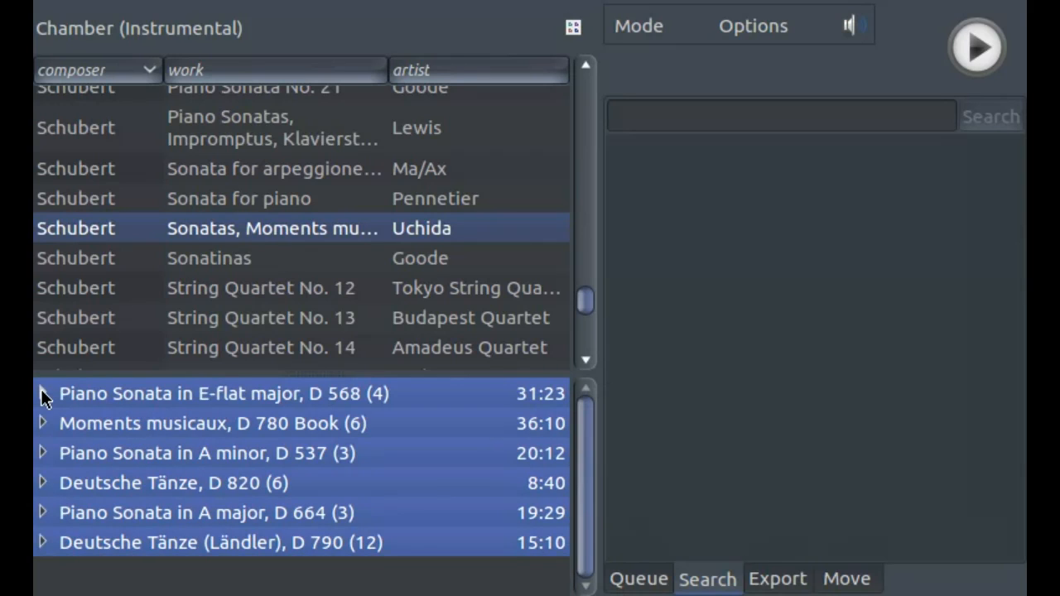
{"action": "left_click", "coordinate": [649, 29]}
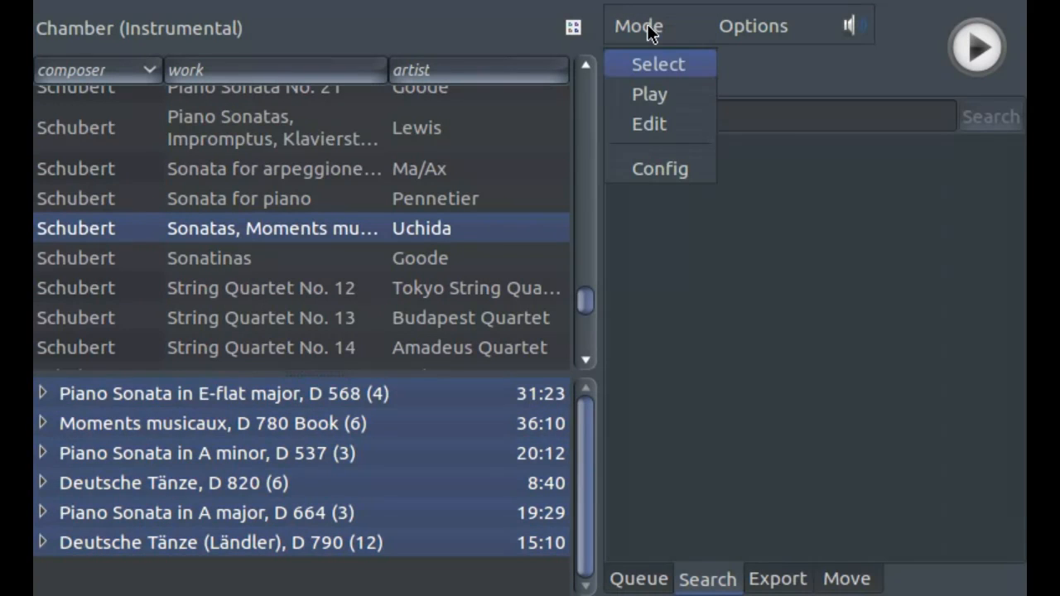
{"action": "left_click", "coordinate": [650, 95]}
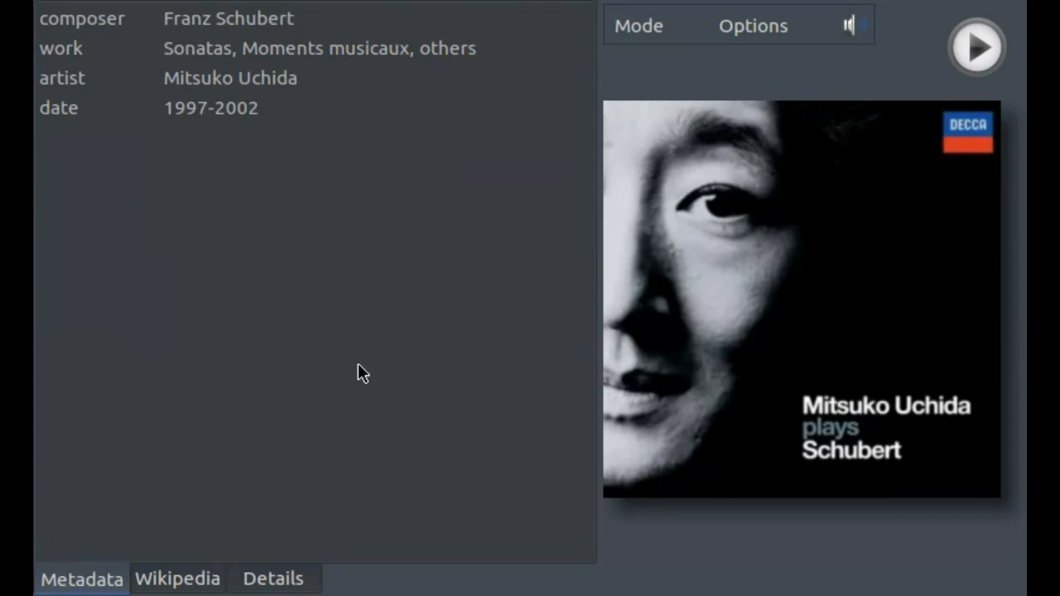